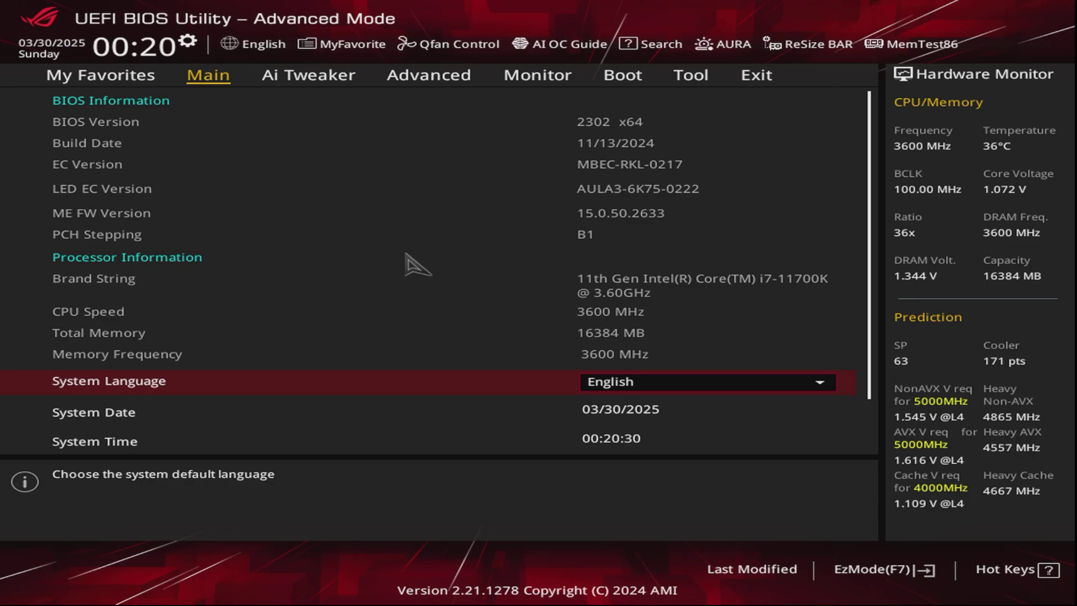
Step: Browse the Main page settings between system language and security
key("Down")
key("Down")
key("Down")
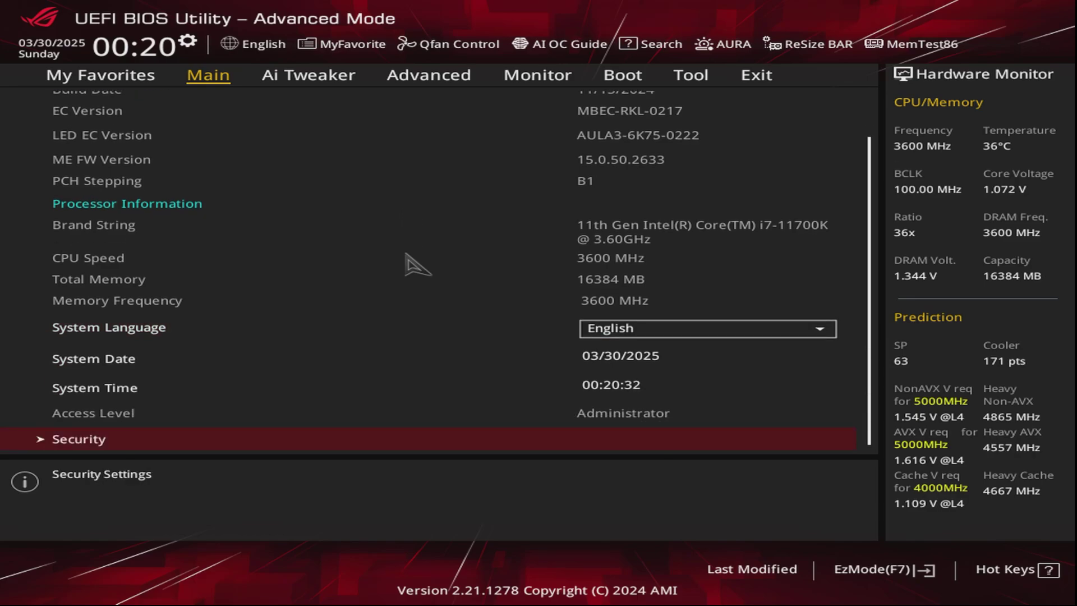
key("Up")
key("Up")
key("Up")
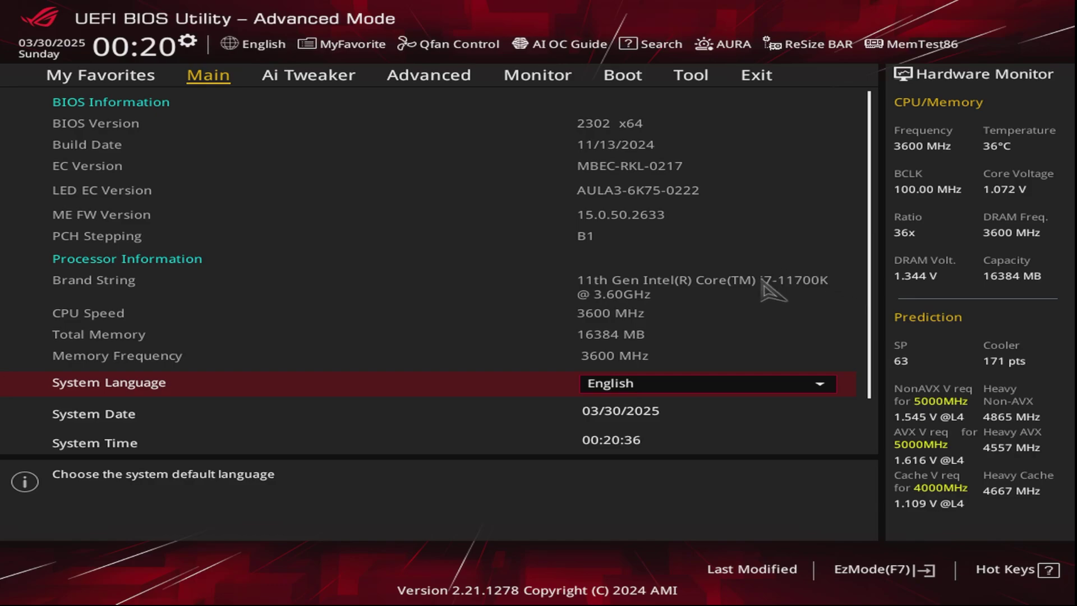
key("Down")
key("Down")
key("Down")
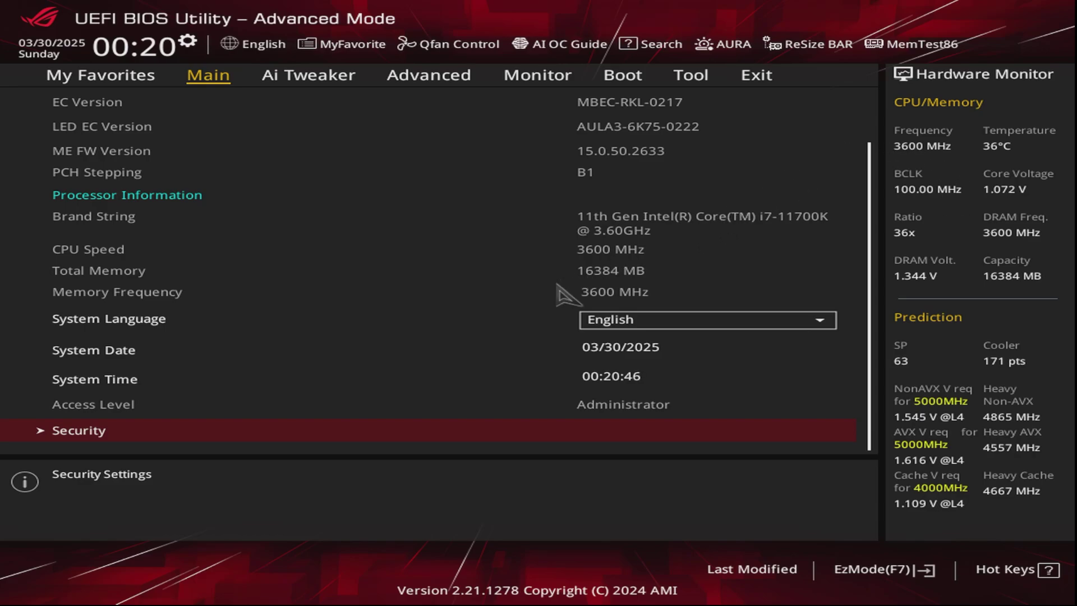
scroll(557, 288, "up", 4)
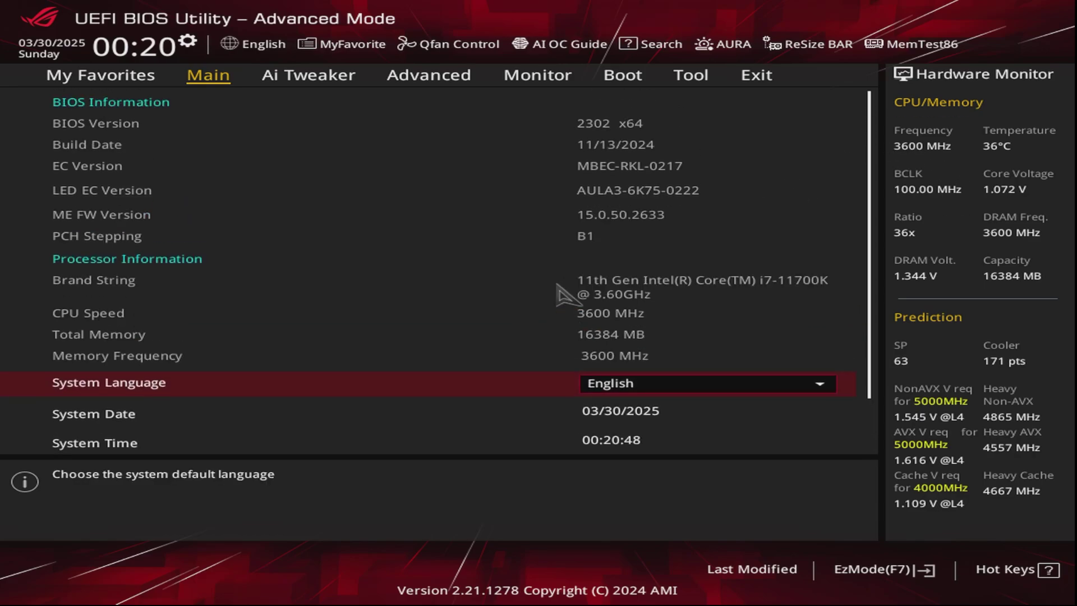
Step: Go to Ai Tweaker and down to CPU Core/Cache Voltage (Auto, 1.072V) and DRAM Voltage (1.35000)
key("Right")
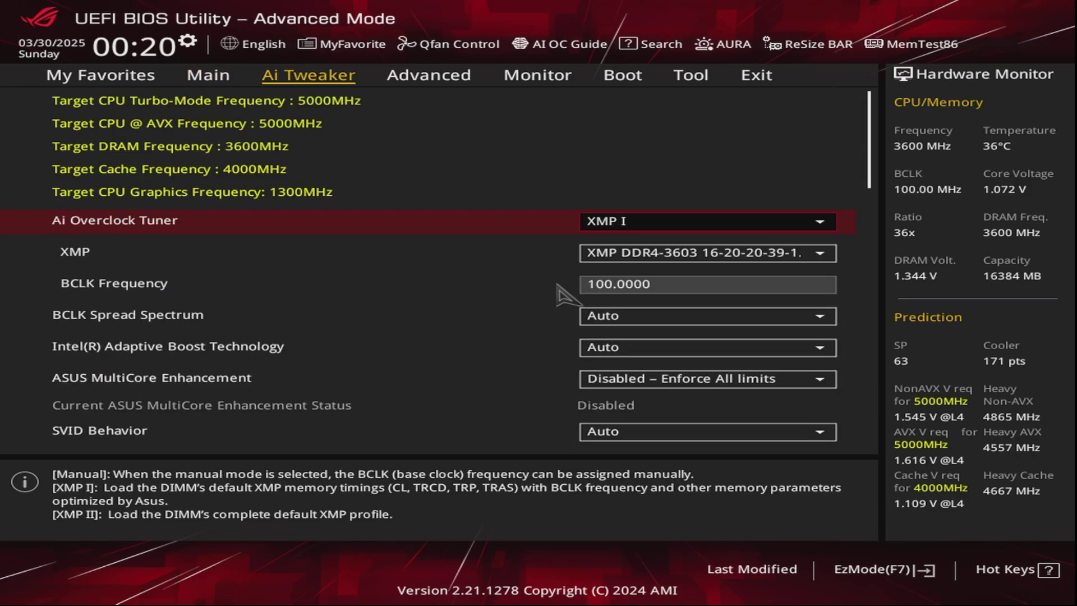
key("Down")
key("Down")
key("Down")
key("Down")
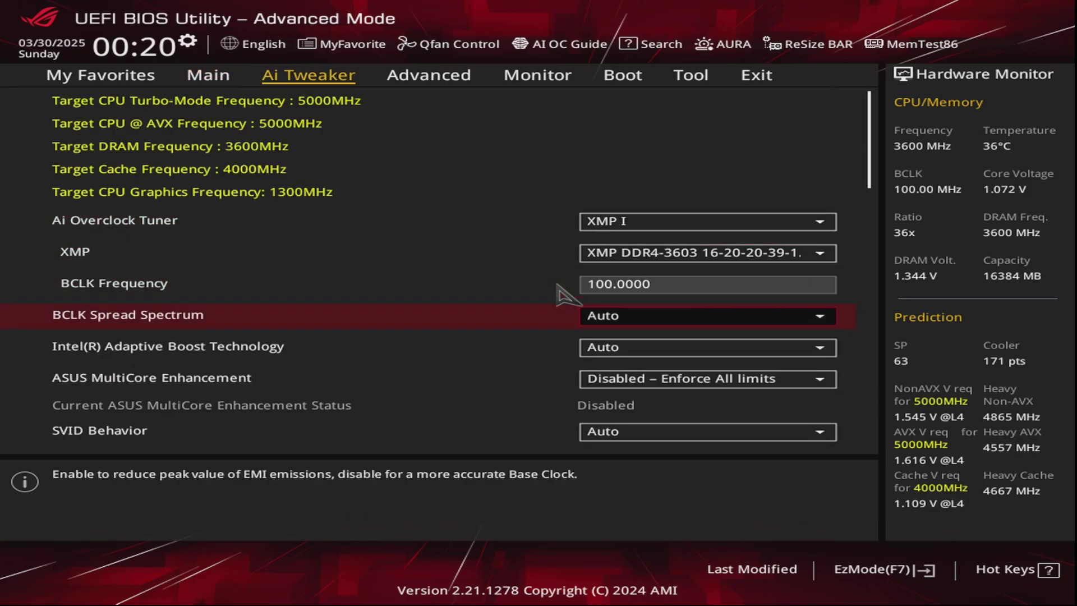
key("Down")
key("Down")
key("Down")
key("Down")
key("Down")
key("Down")
key("Down")
key("Down")
key("Down")
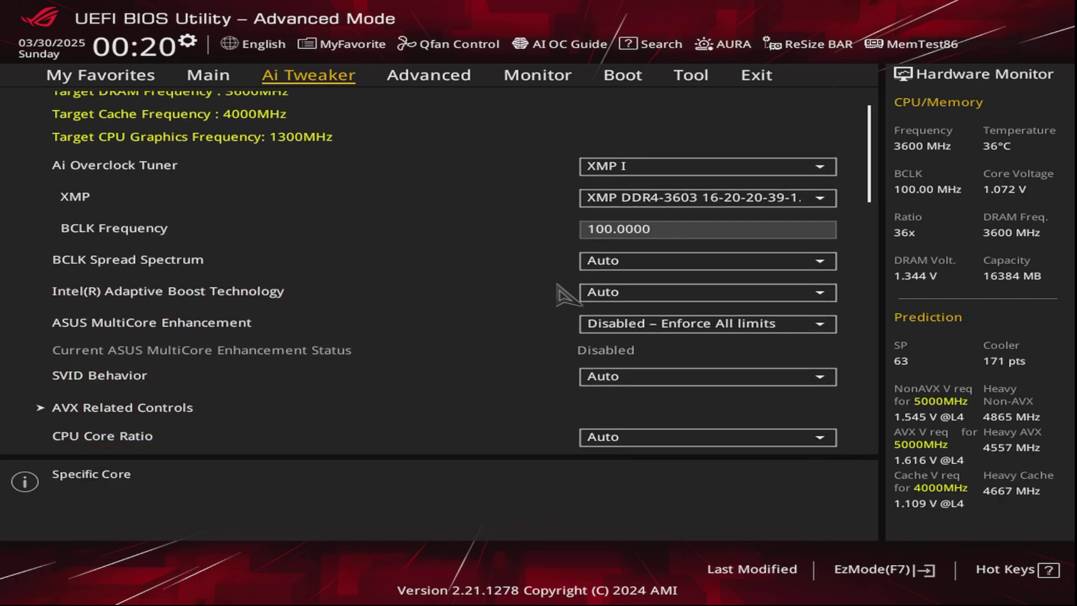
key("Down")
key("Down")
key("Down")
key("Down")
key("Down")
key("Down")
key("Down")
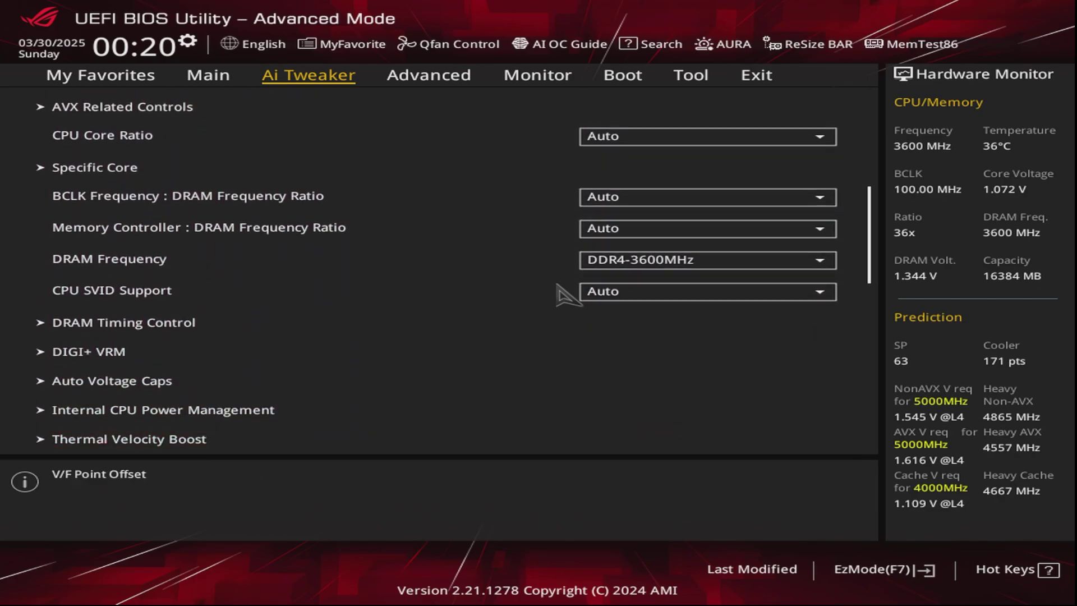
key("Down")
key("Down")
key("Down")
key("Down")
key("Down")
key("Down")
key("Down")
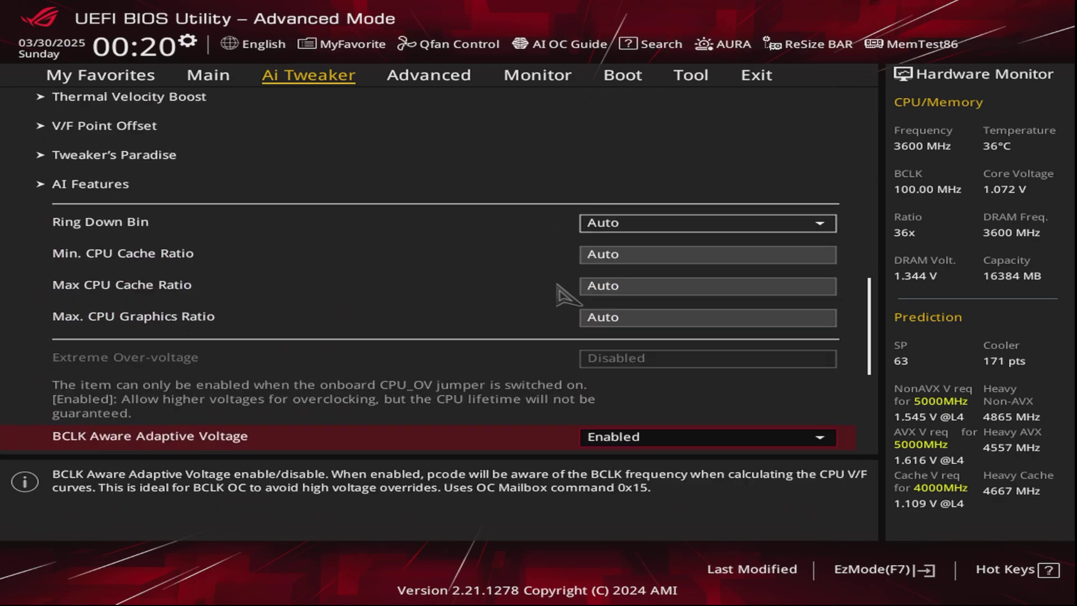
key("Up")
key("Up")
key("Down")
key("Down")
key("Down")
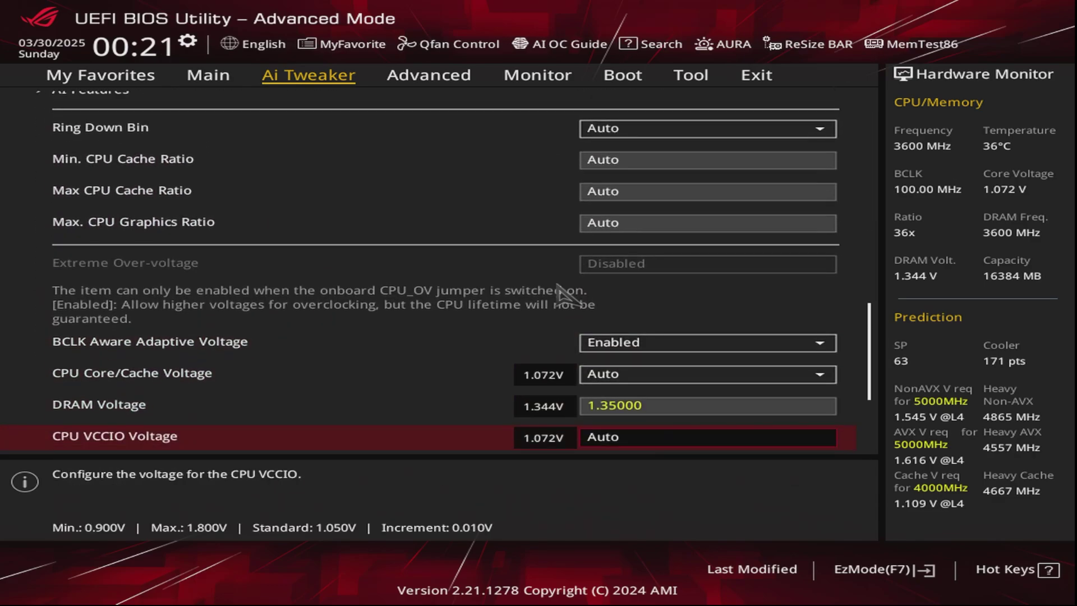
key("Down")
key("Down")
key("Down")
key("Down")
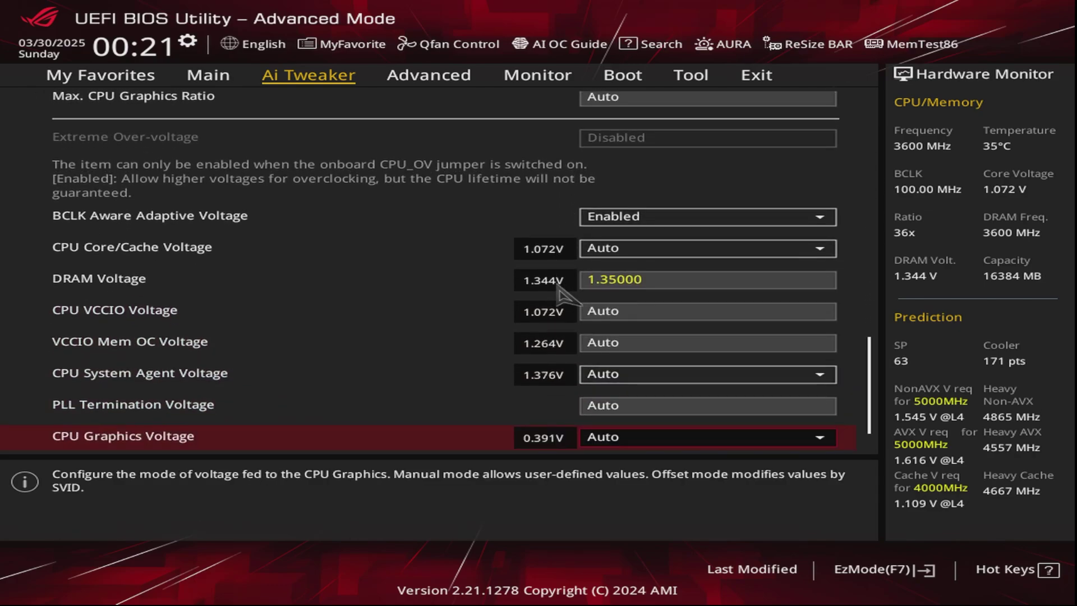
key("Up")
key("Up")
key("Up")
key("Up")
key("Up")
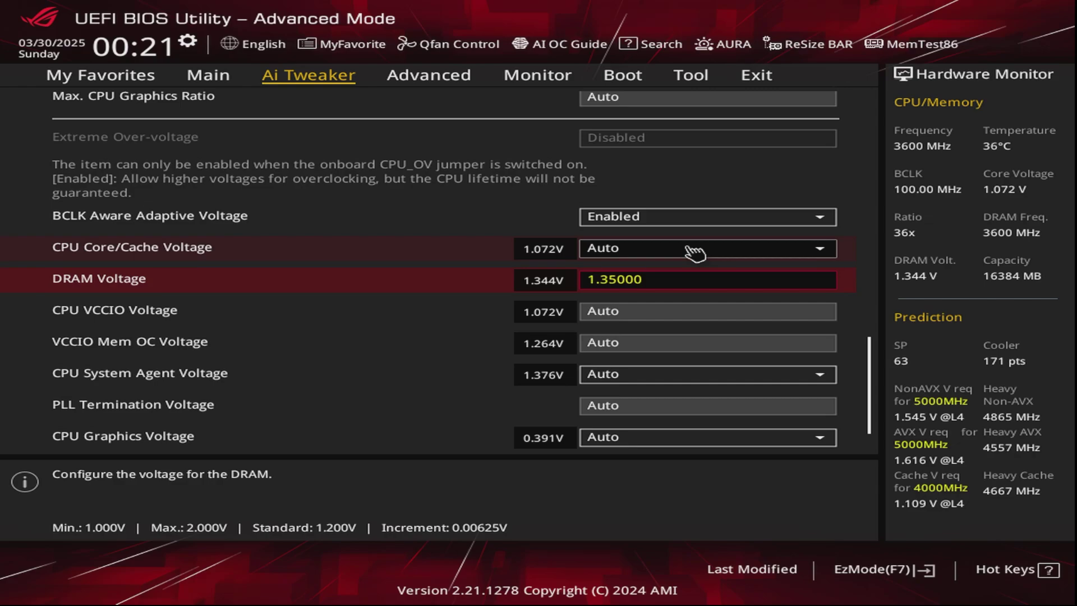
Step: Choose Discard Changes & Exit on the Exit tab to quit without saving
key("Right")
key("Right")
key("Right")
key("Right")
key("Right")
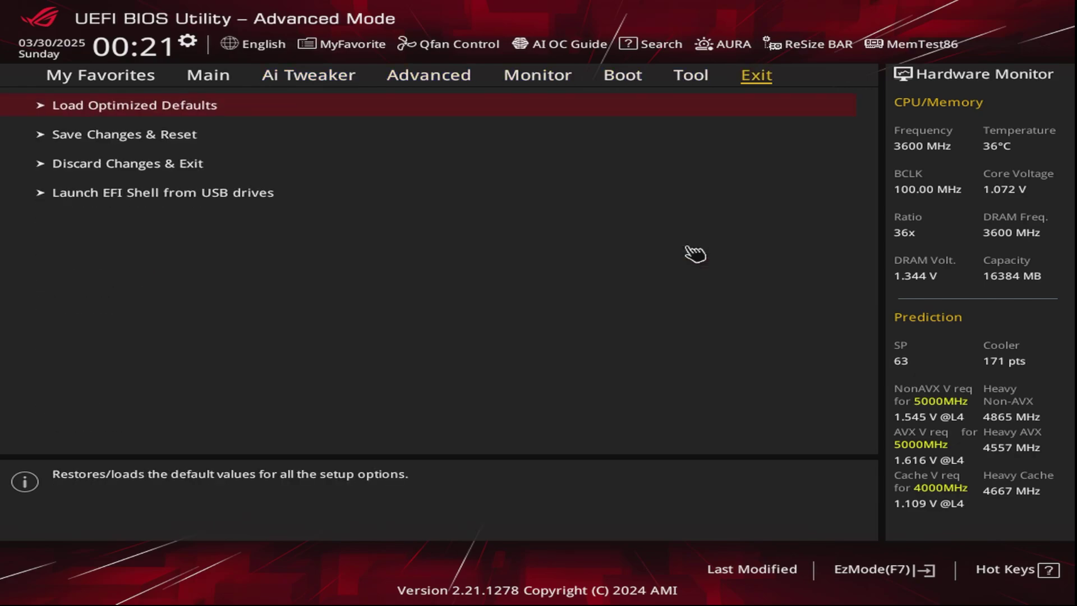
key("Down")
key("Down")
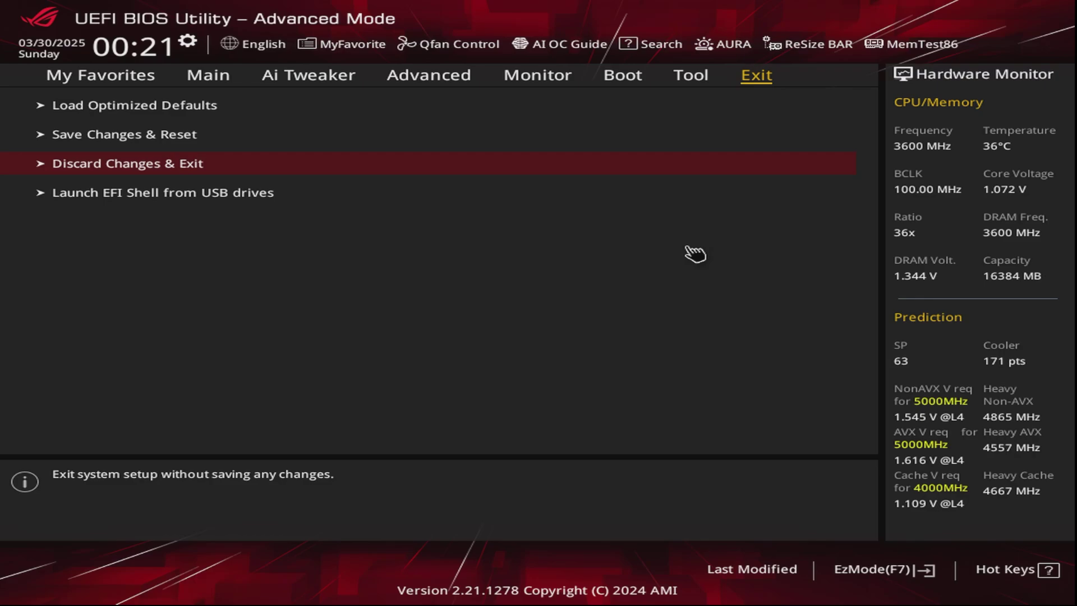
key("Return")
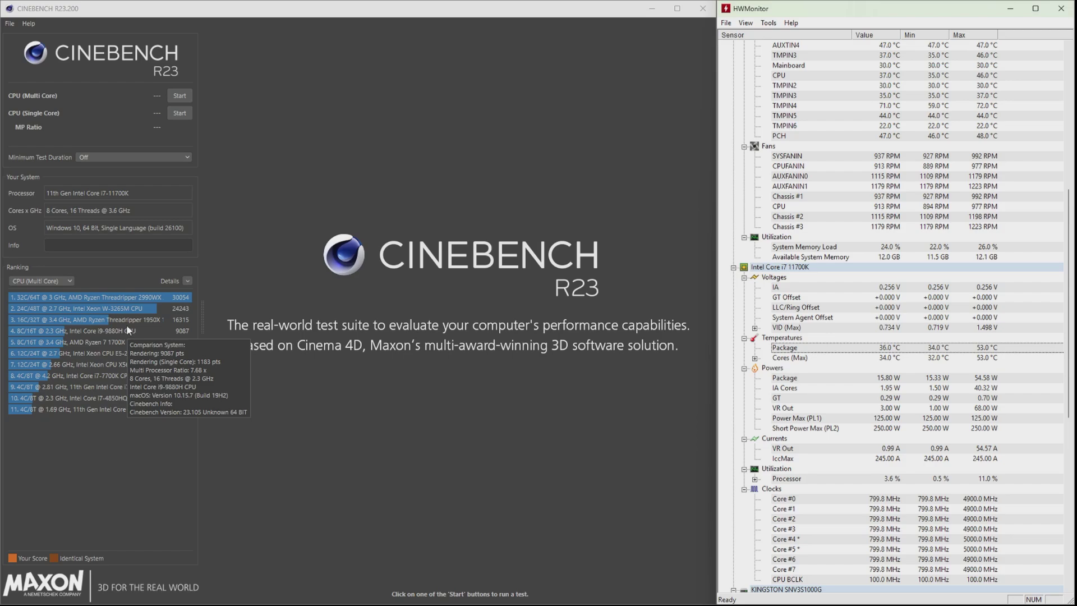
Step: Pick 30 minutes (Test Stability) from Cinebench's Minimum Test Duration dropdown
mouse_move(120, 317)
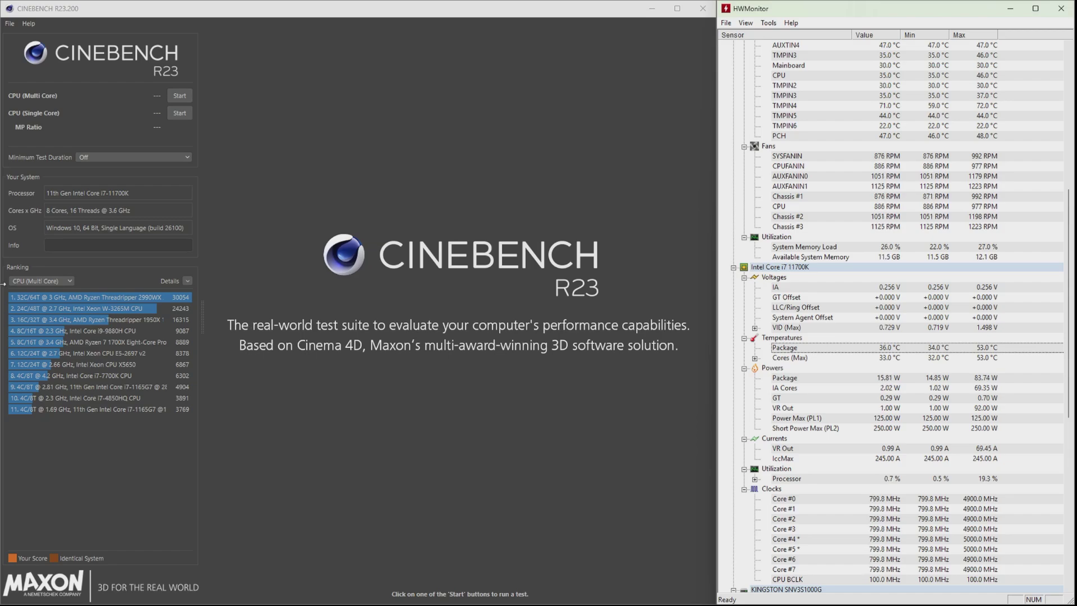
left_click(180, 159)
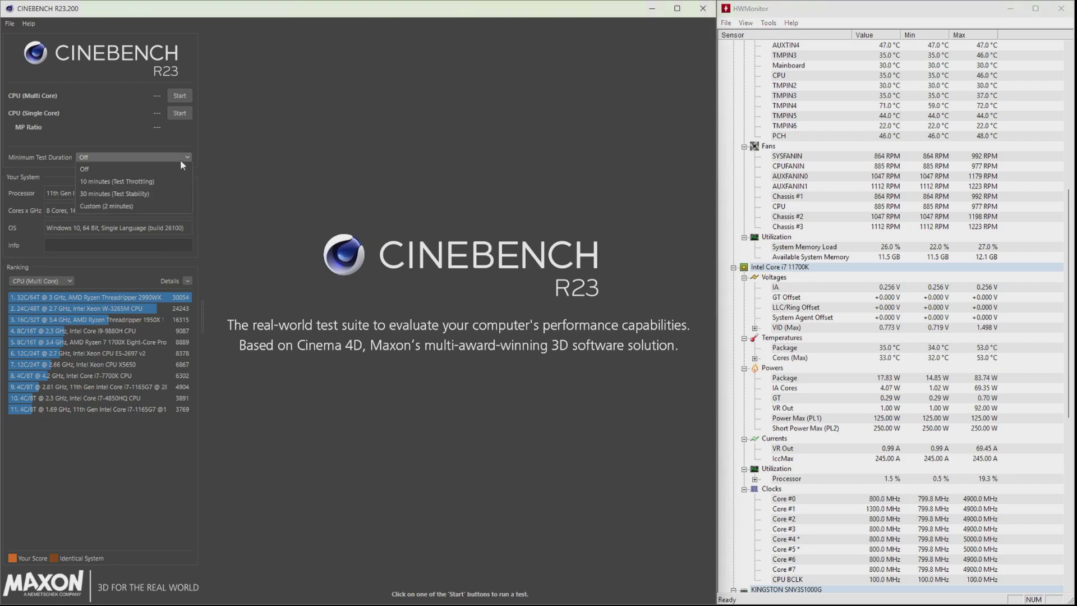
left_click(152, 193)
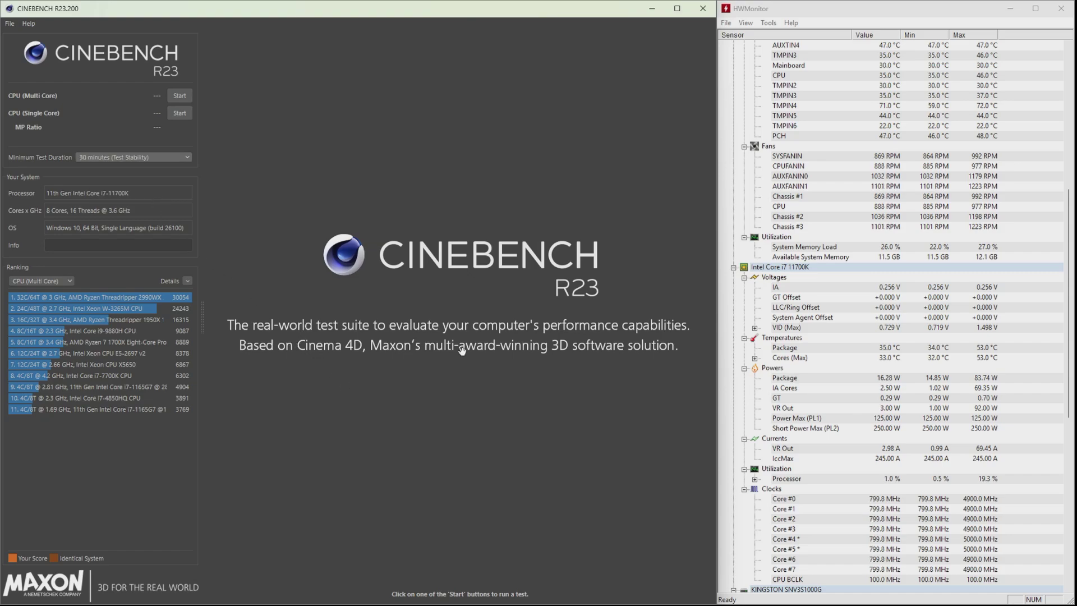
Step: Start the CPU (Multi Core) test and select HWMonitor's CPU Package temperature row
left_click(175, 98)
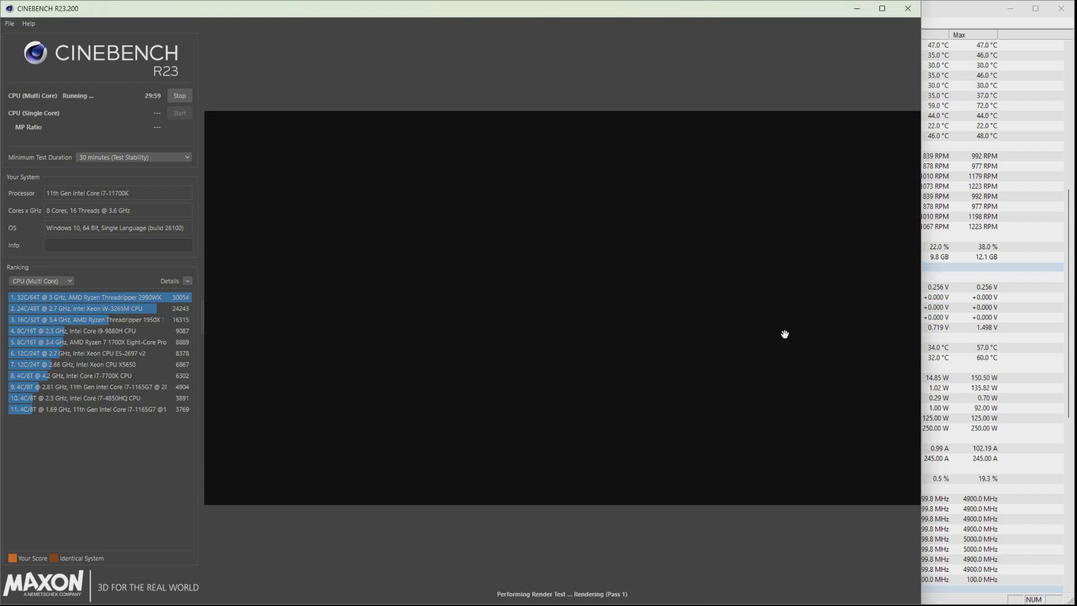
left_click(957, 7)
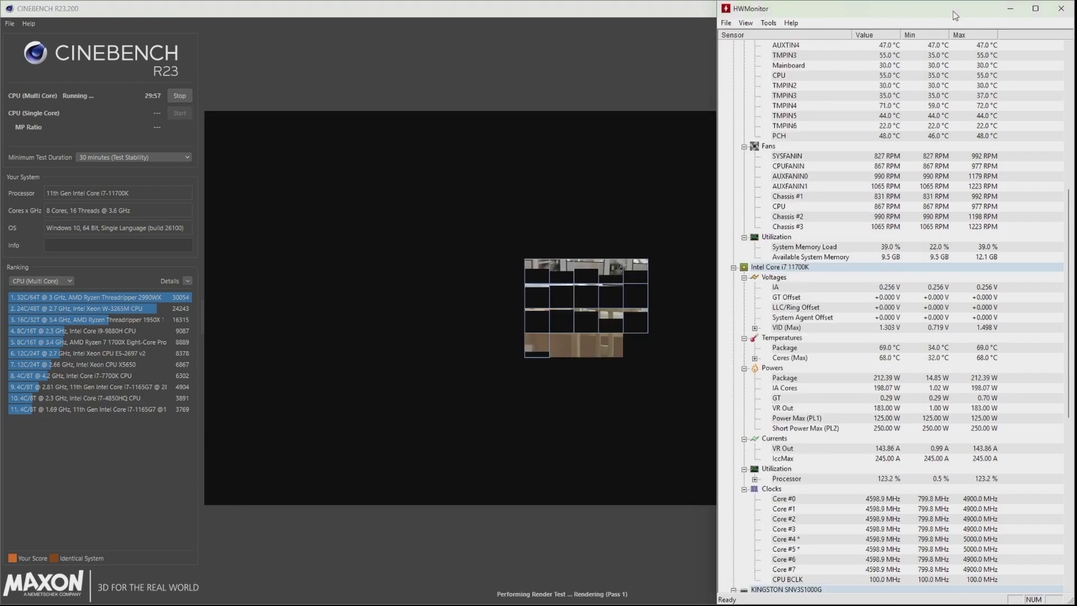
left_click(951, 350)
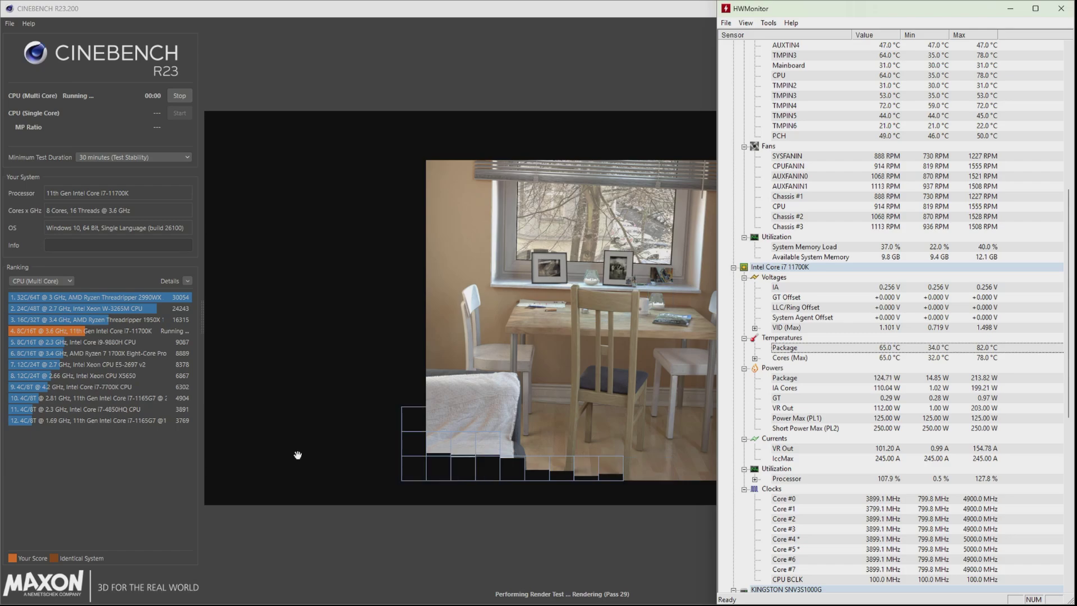
Step: Let the stress run finish and review the 12479 pts multi-core score in the ranking
mouse_move(182, 345)
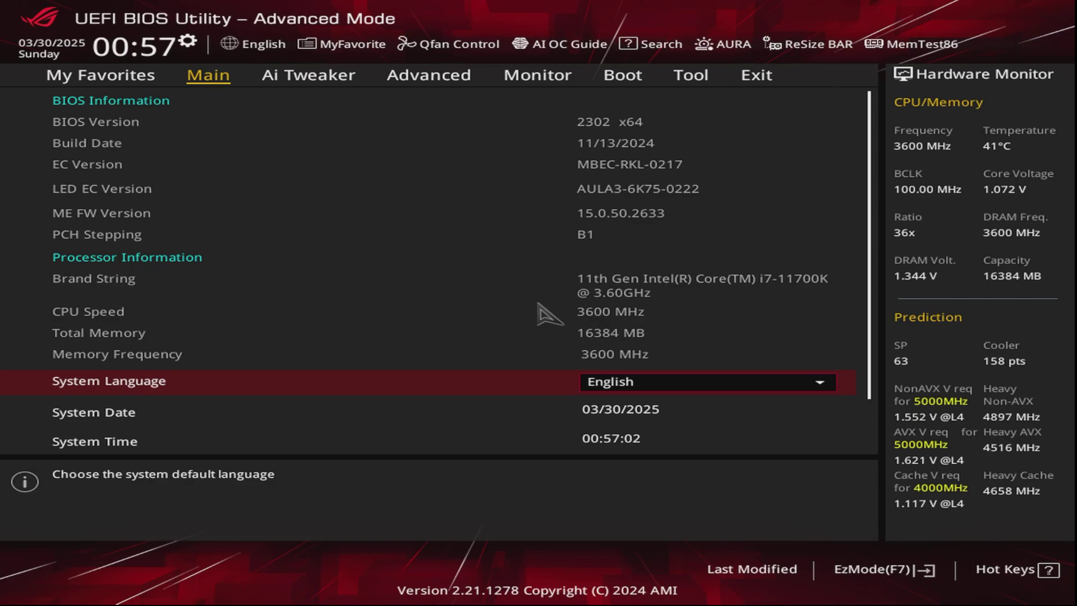
Step: Go to Ai Tweaker and down to CPU Core/Cache Voltage, still Auto at 1.072V
key("Right")
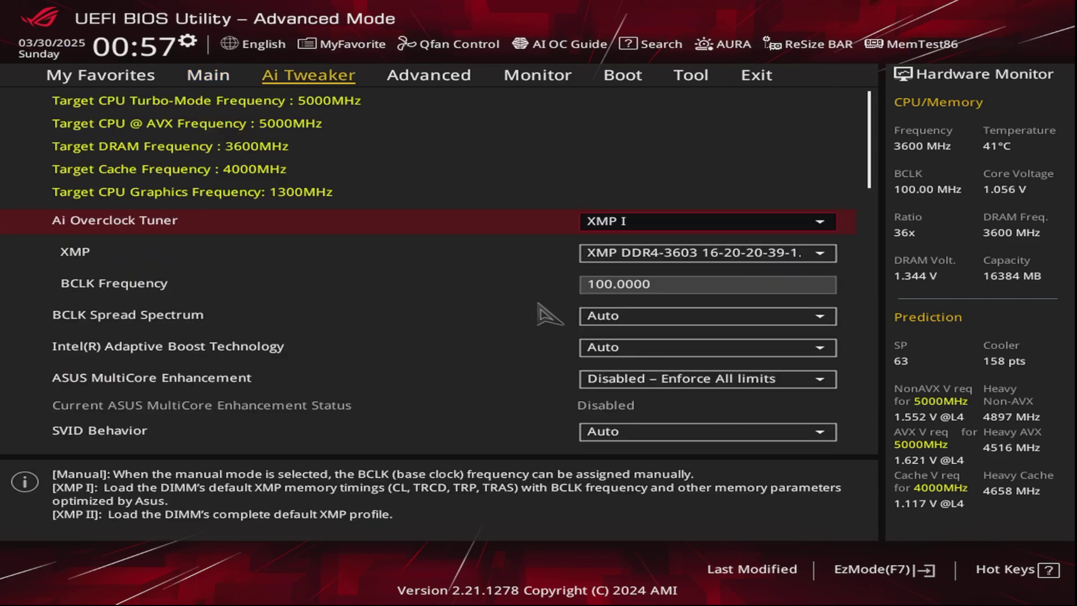
key("Down")
key("Down")
key("Down")
key("Down")
key("Down")
key("Down")
key("Down")
key("Down")
key("Down")
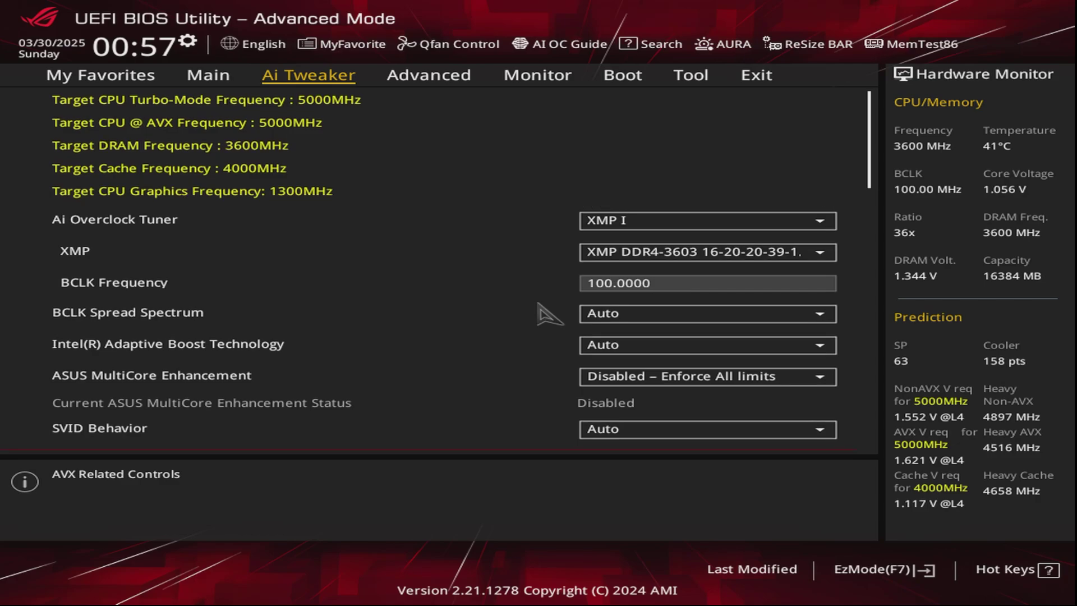
key("Down")
key("Up")
key("Down")
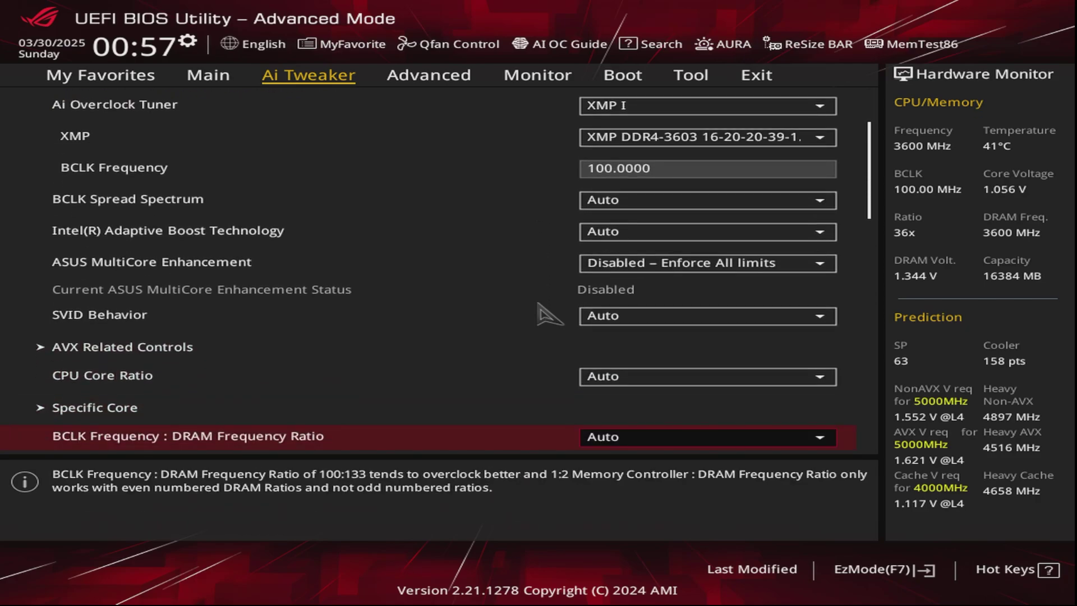
key("Down")
key("Down")
key("Down")
key("Down")
key("Down")
key("Down")
key("Down")
key("Down")
key("Down")
key("Down")
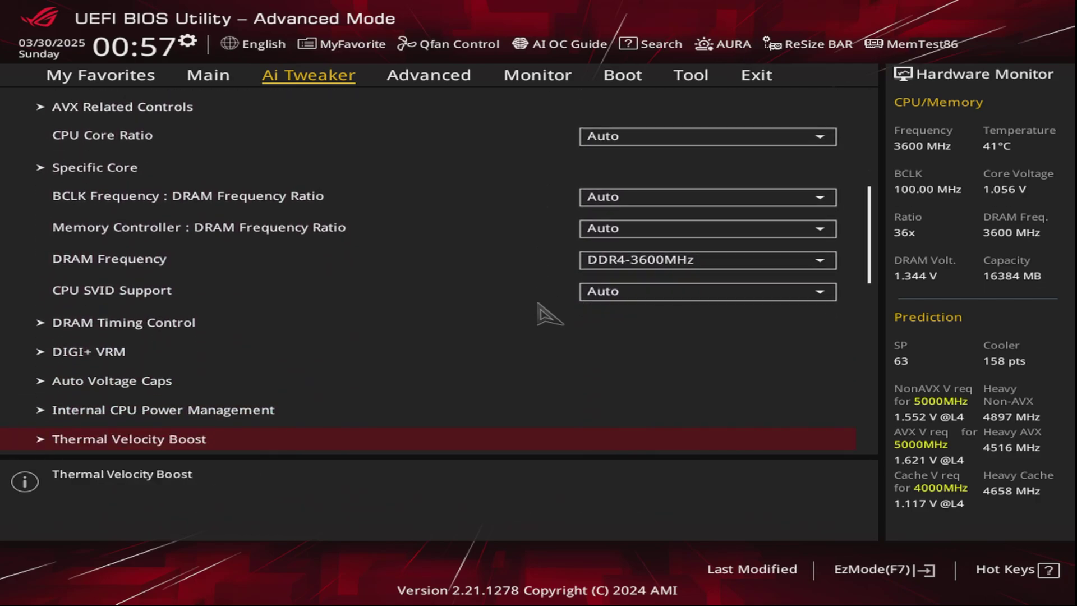
key("Down")
key("Down")
key("Down")
key("Down")
key("Down")
key("Down")
key("Down")
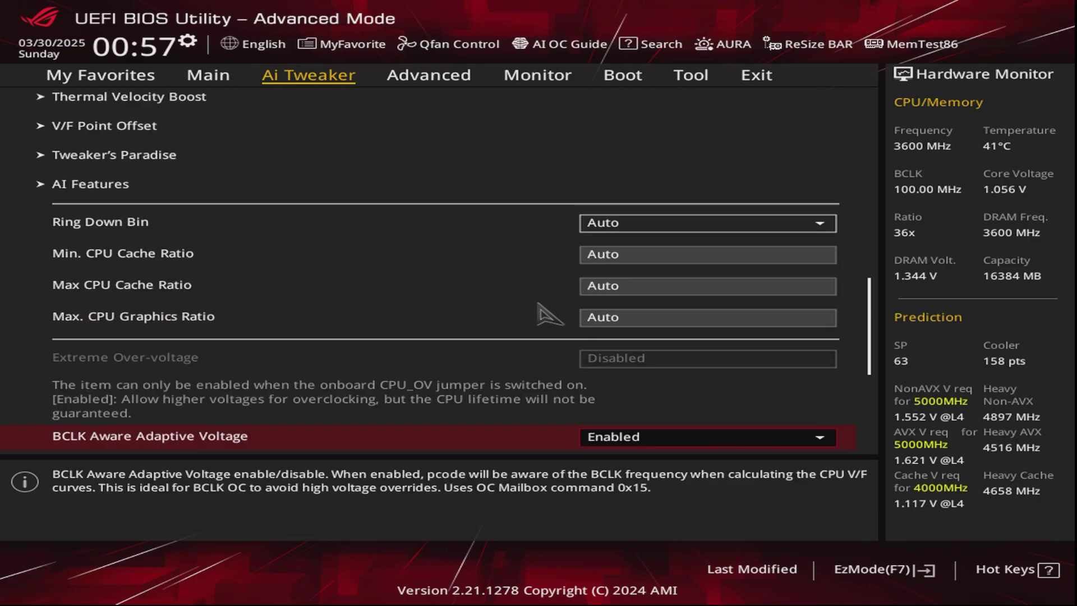
key("Down")
key("Down")
key("Up")
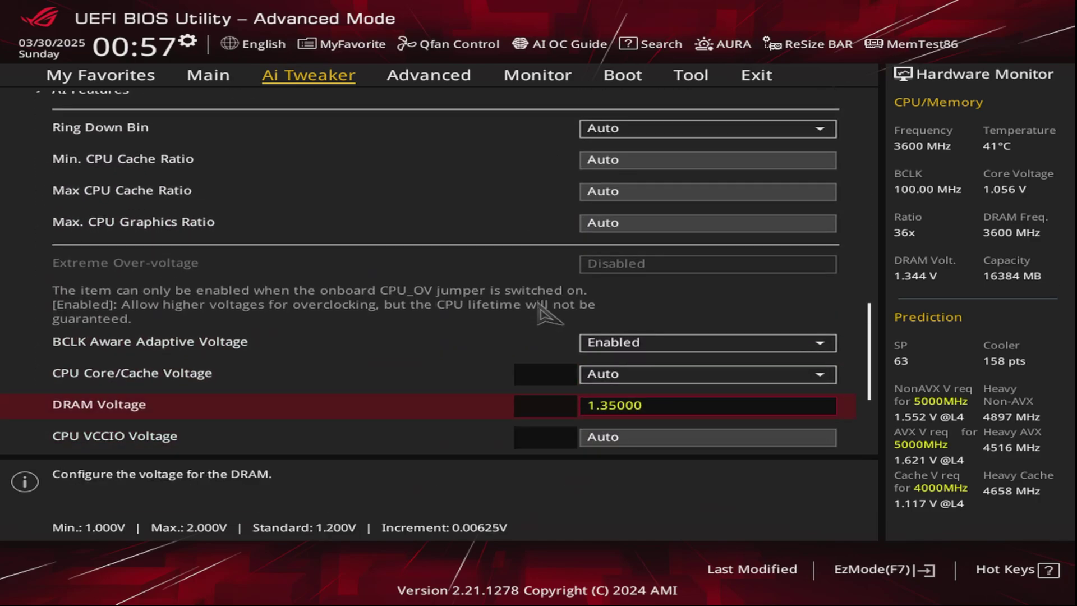
key("Up")
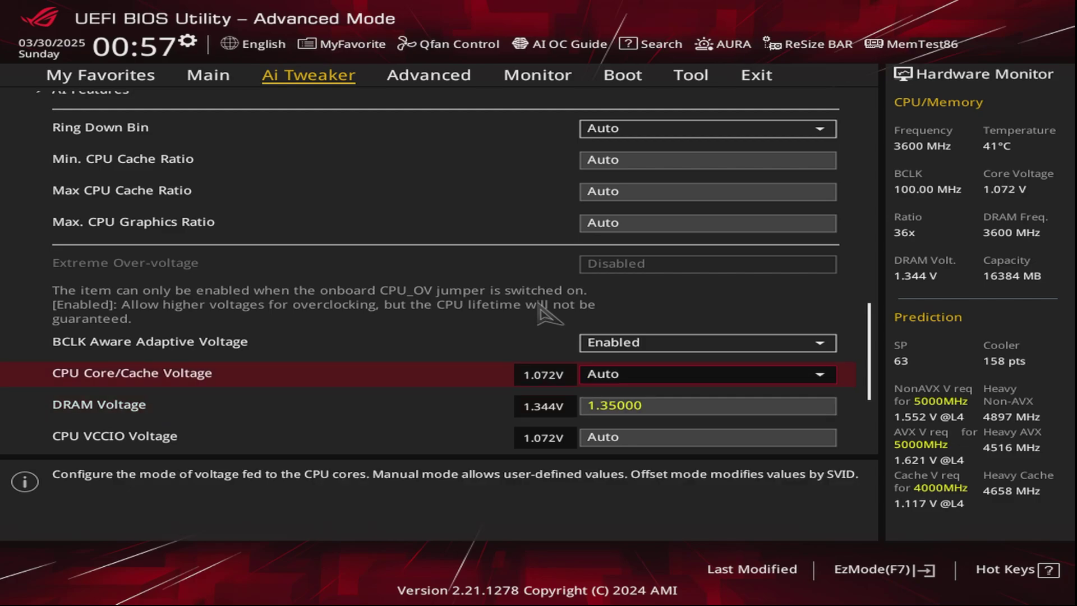
Step: Switch CPU Core/Cache Voltage to Offset Mode with a '-' offset sign
key("Return")
key("Down")
key("Down")
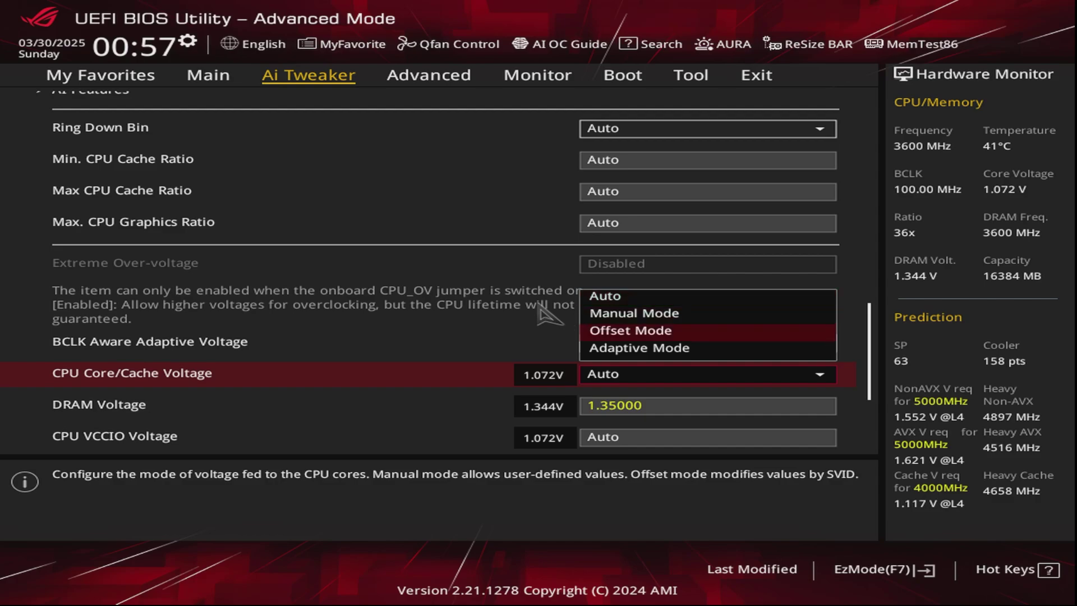
key("Return")
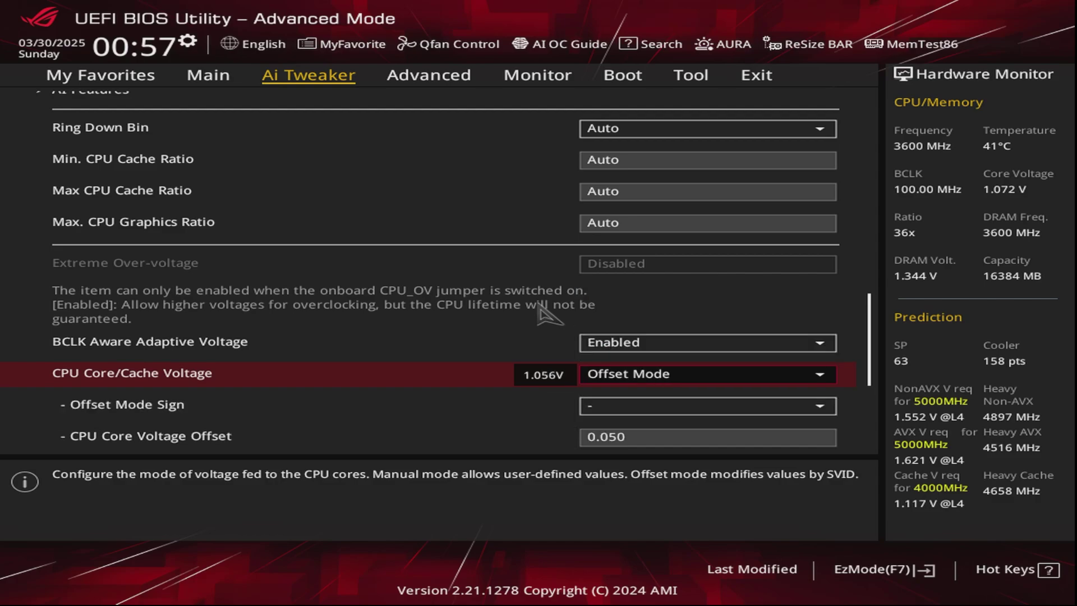
key("Down")
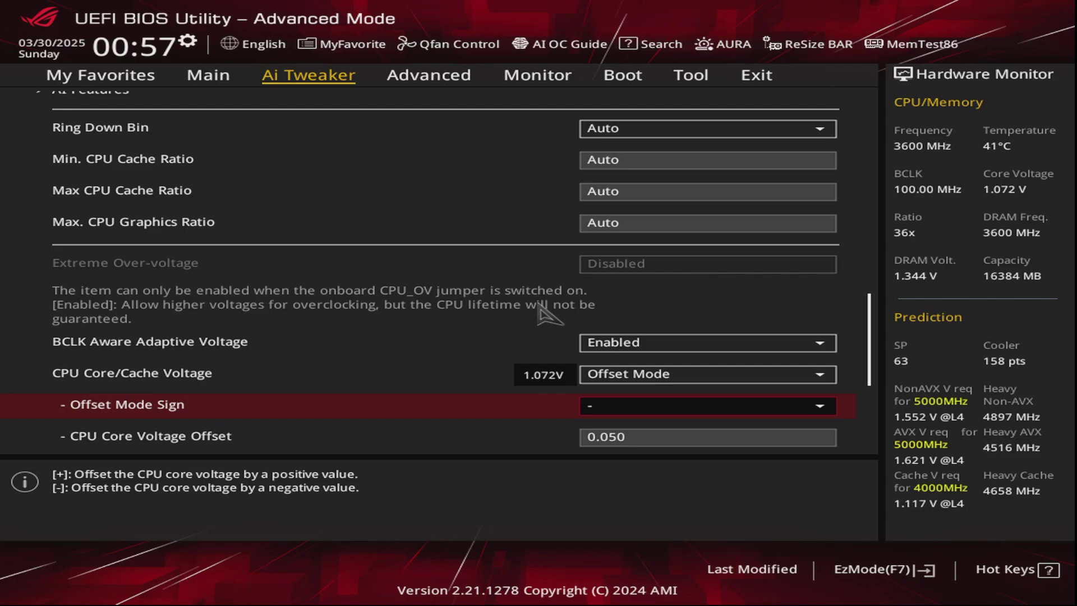
key("Return")
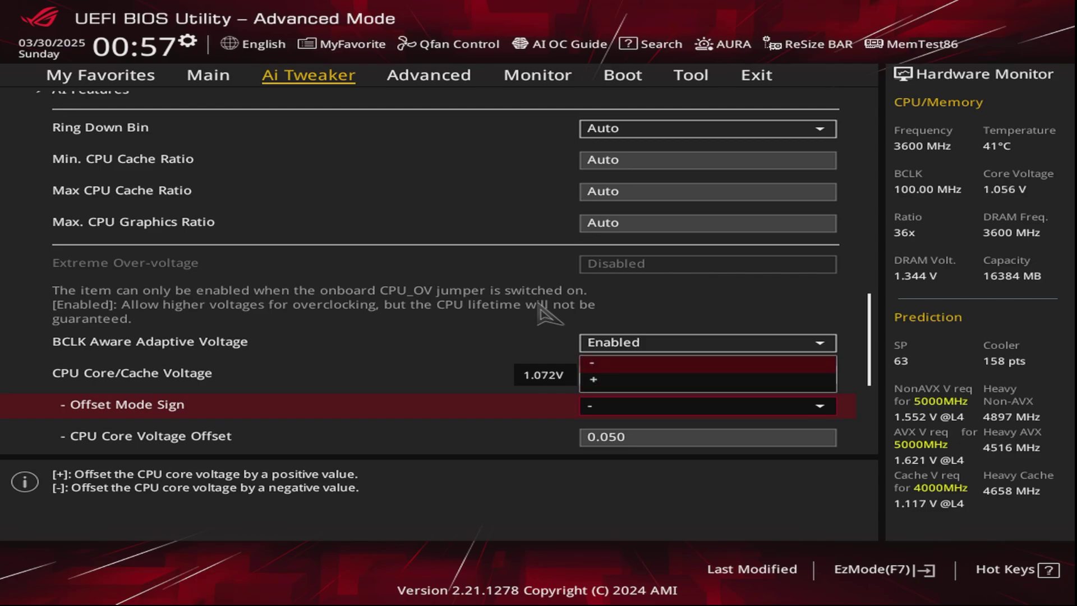
key("Return")
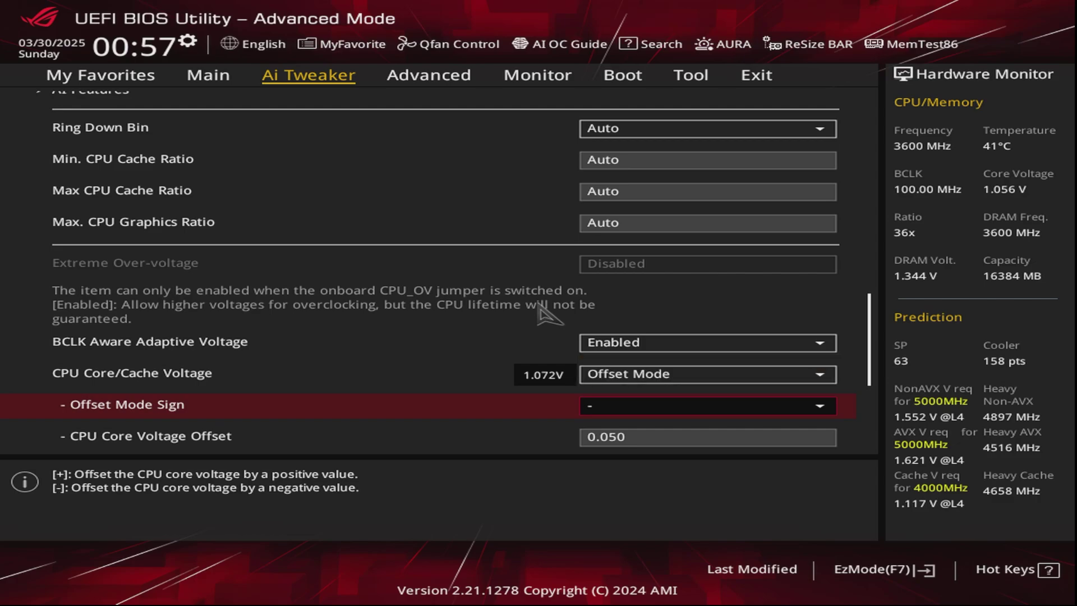
Step: Change the CPU Core Voltage Offset from 0.050 to 0.075
key("Down")
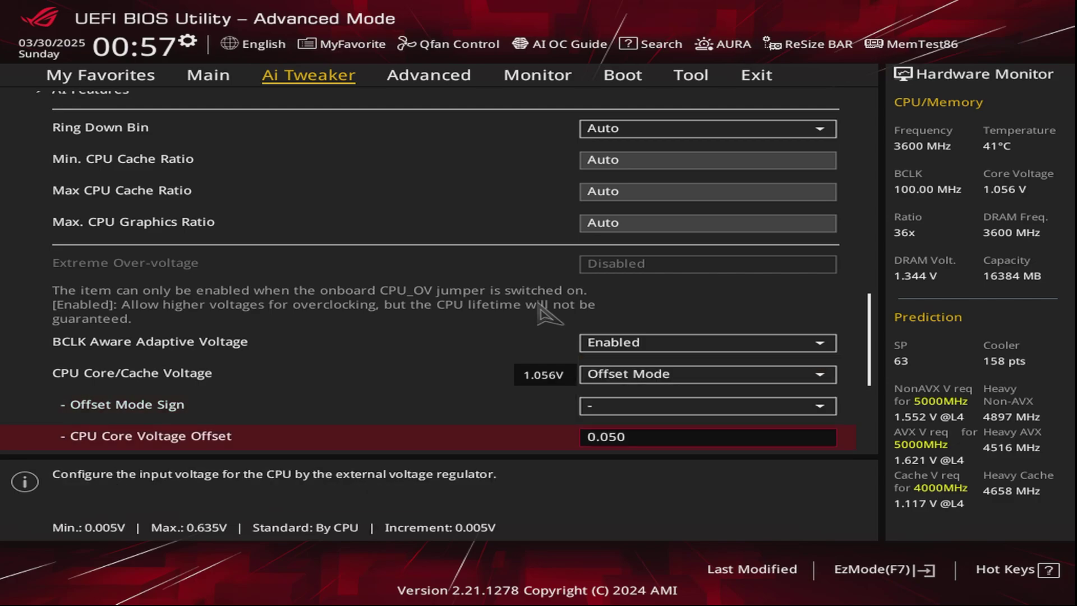
scroll(539, 303, "down", 1)
key("Up")
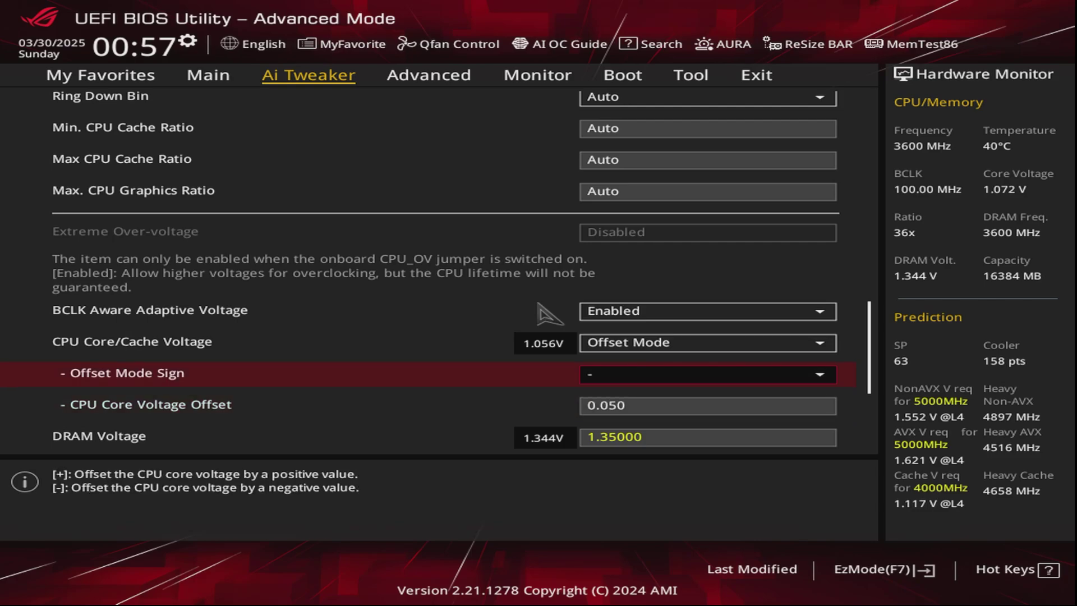
key("Down")
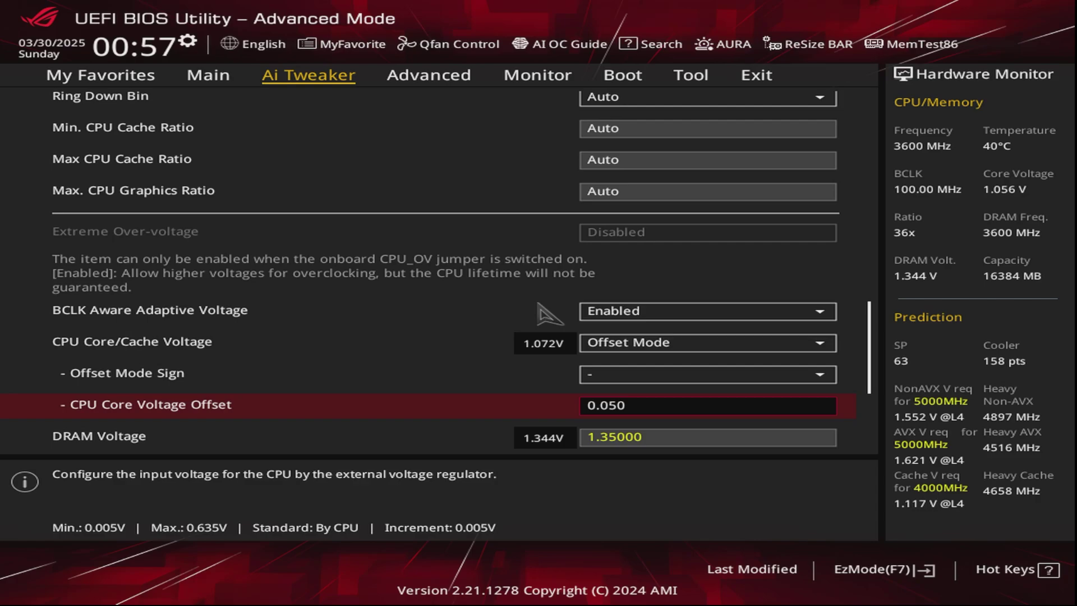
key("BackSpace")
key("BackSpace")
key("BackSpace")
type("075")
key("Up")
key("Down")
key("Up")
key("Up")
key("Up")
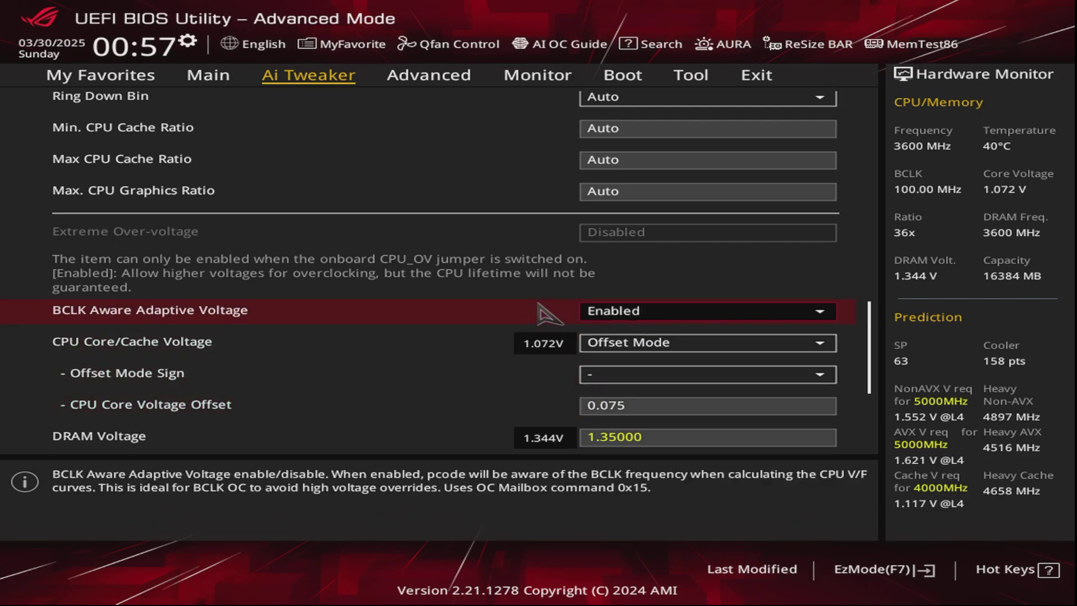
key("Down")
key("Down")
key("Down")
Step: Choose Save Changes & Reset on the Exit page and confirm with OK to reboot
key("Right")
key("Right")
key("Right")
key("Right")
key("Right")
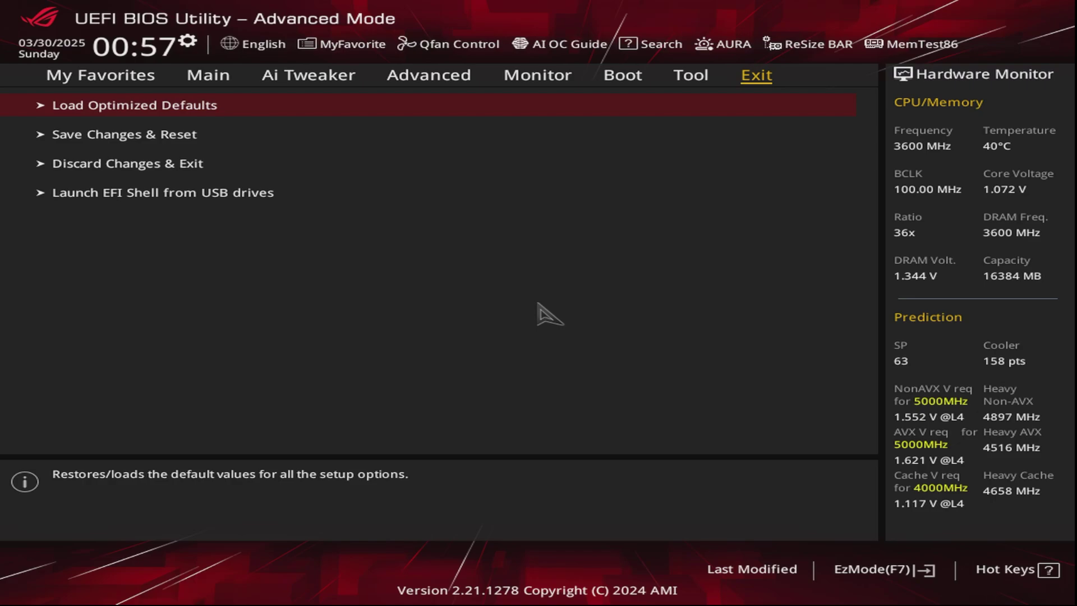
key("Right")
key("Left")
key("Down")
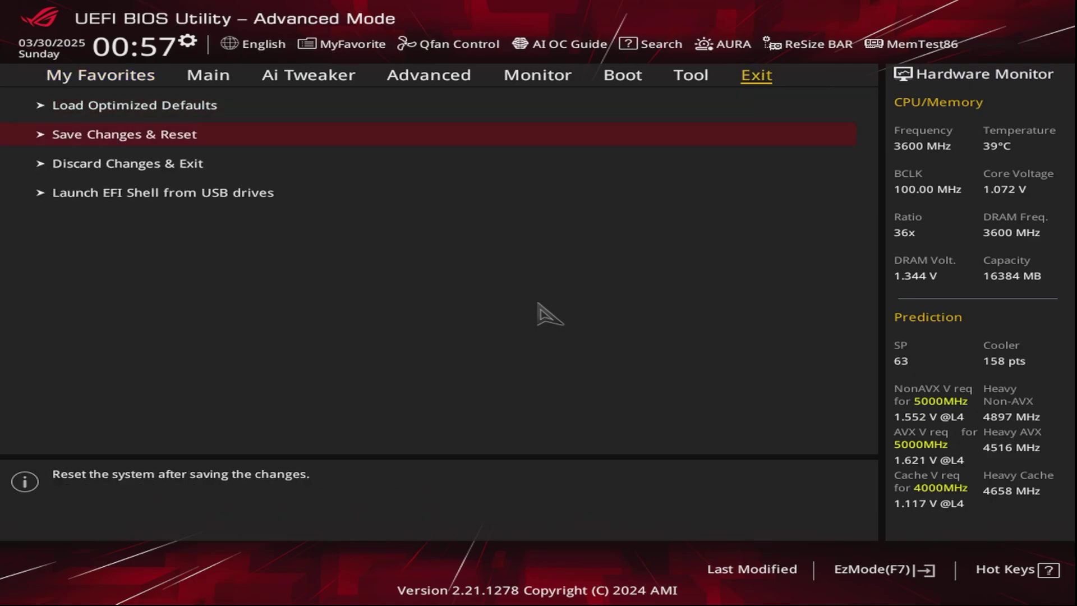
key("Return")
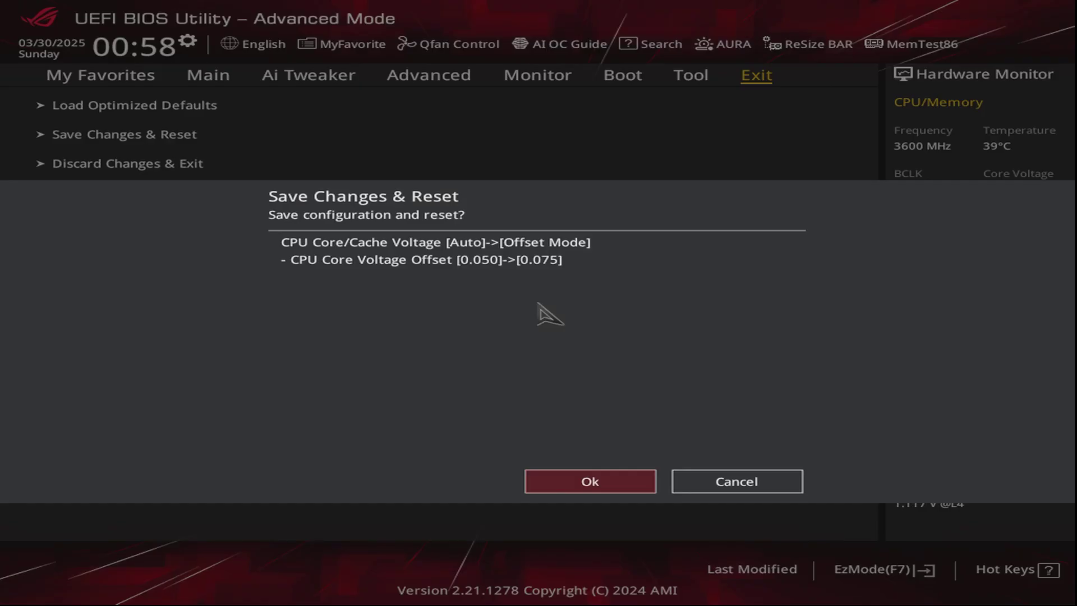
key("Right")
key("Left")
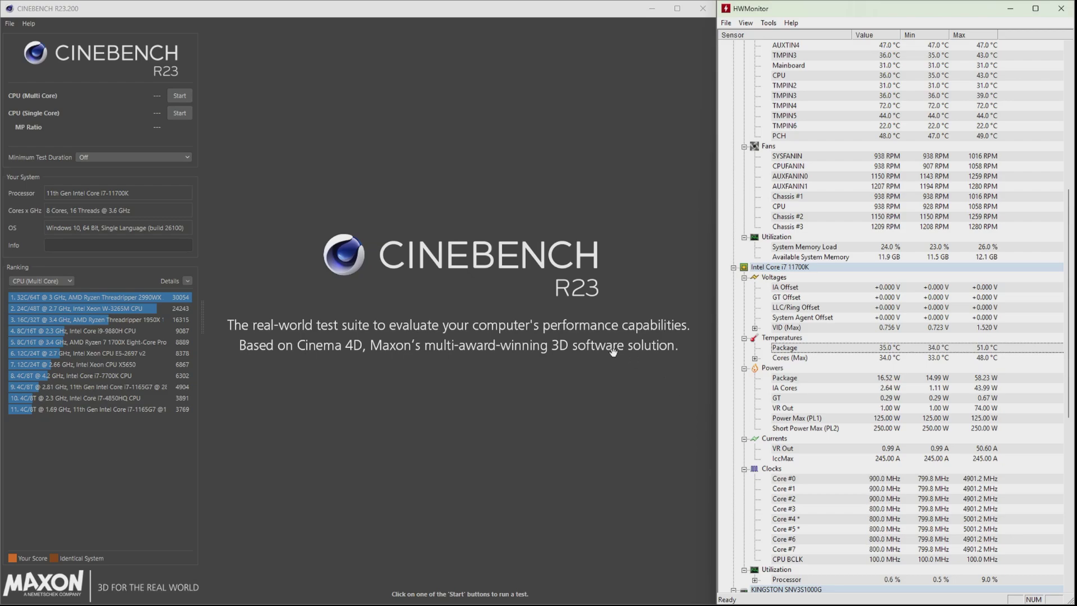
Step: Choose 30 minutes (Test Stability) in the Minimum Test Duration dropdown again
left_click(184, 158)
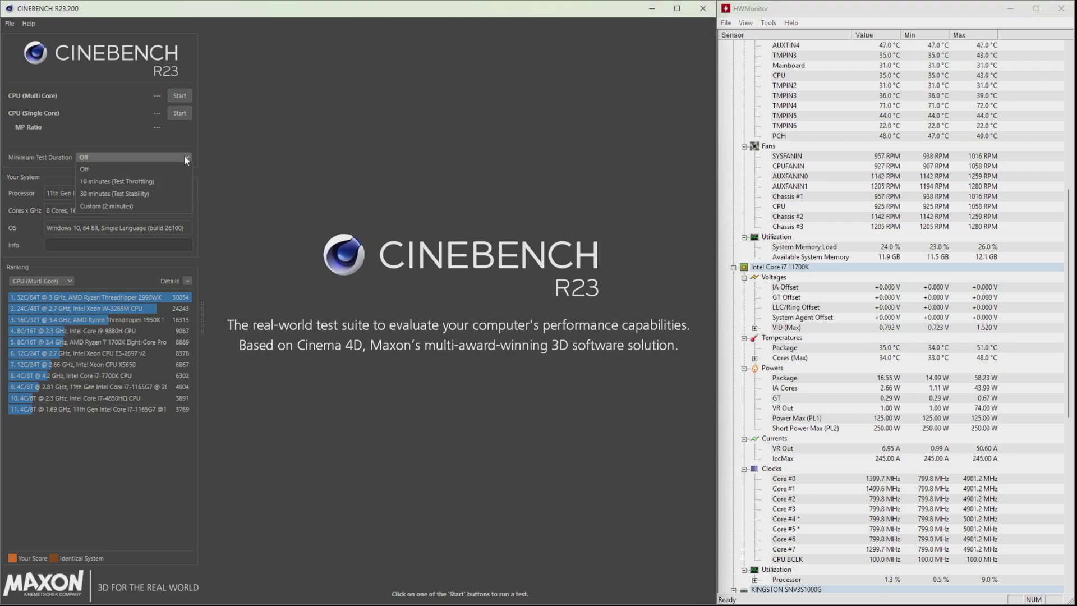
left_click(152, 195)
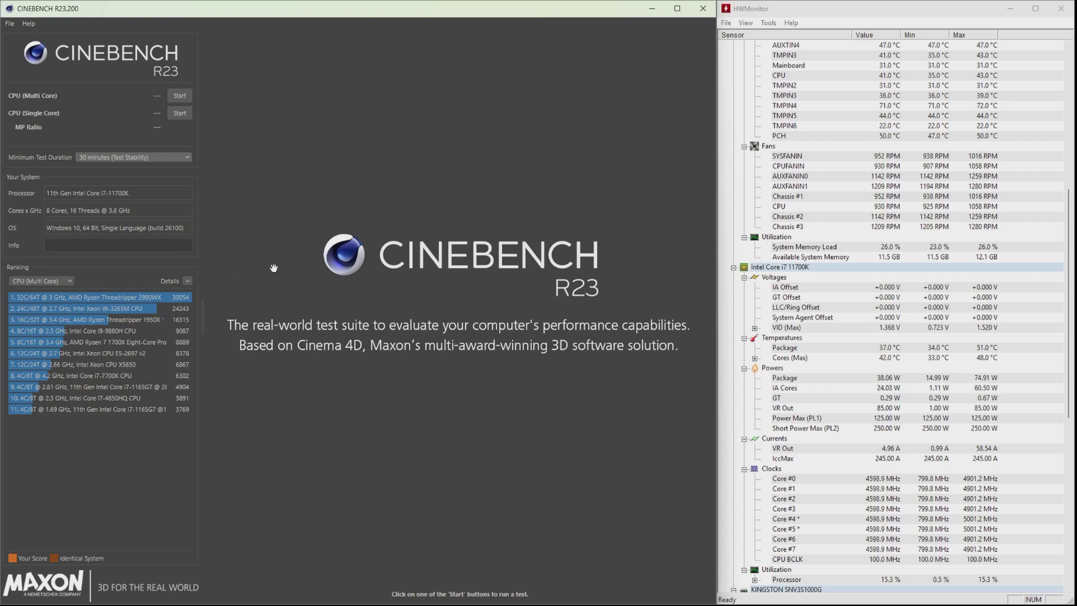
Step: Start a new CPU (Multi Core) run and select HWMonitor's CPU Package temperature row
left_click(179, 96)
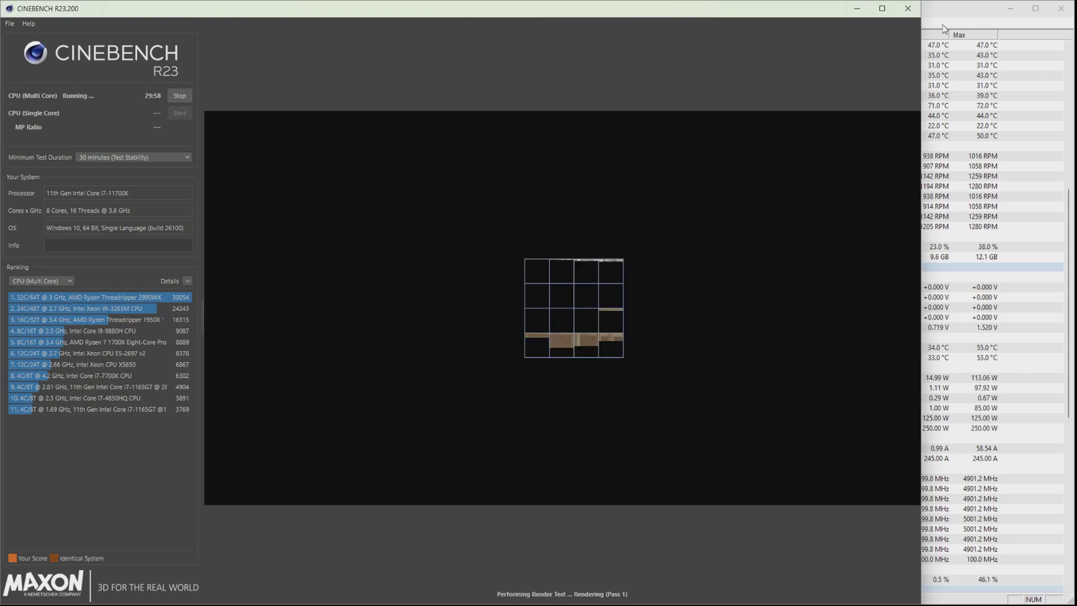
left_click(944, 30)
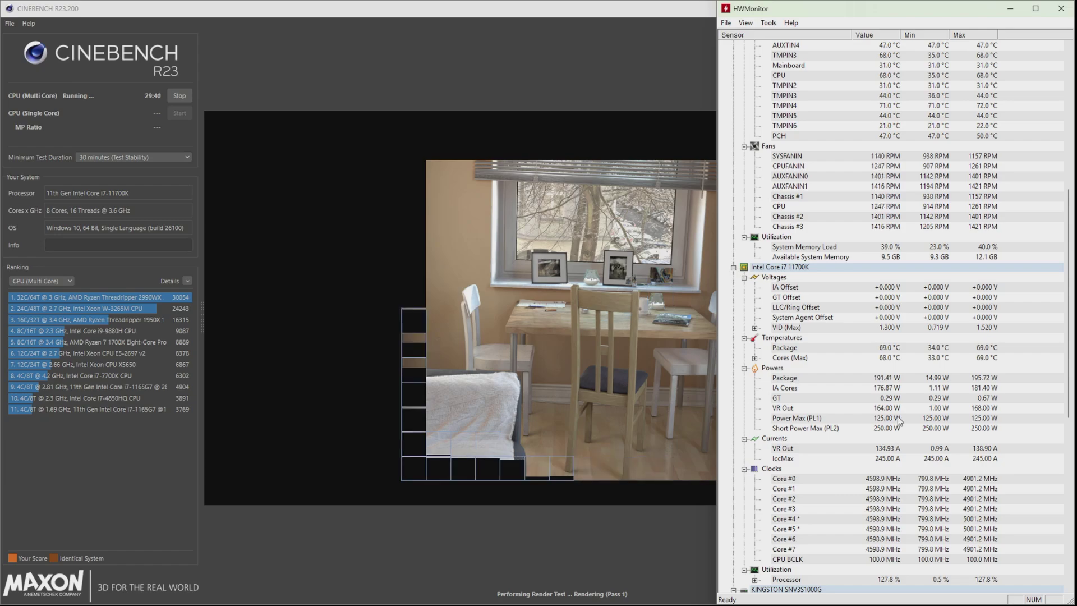
left_click(999, 348)
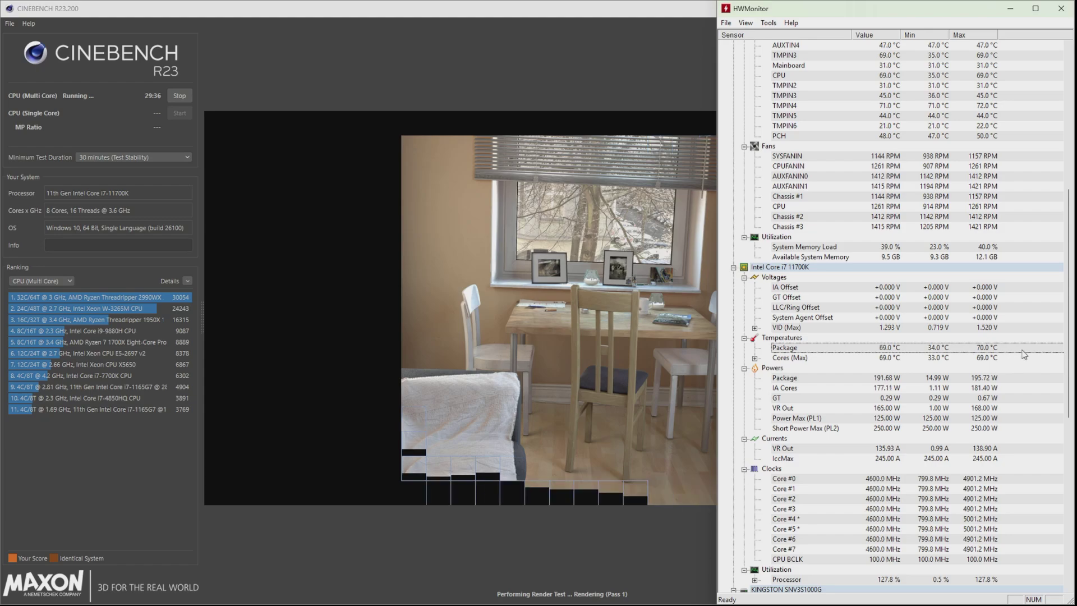